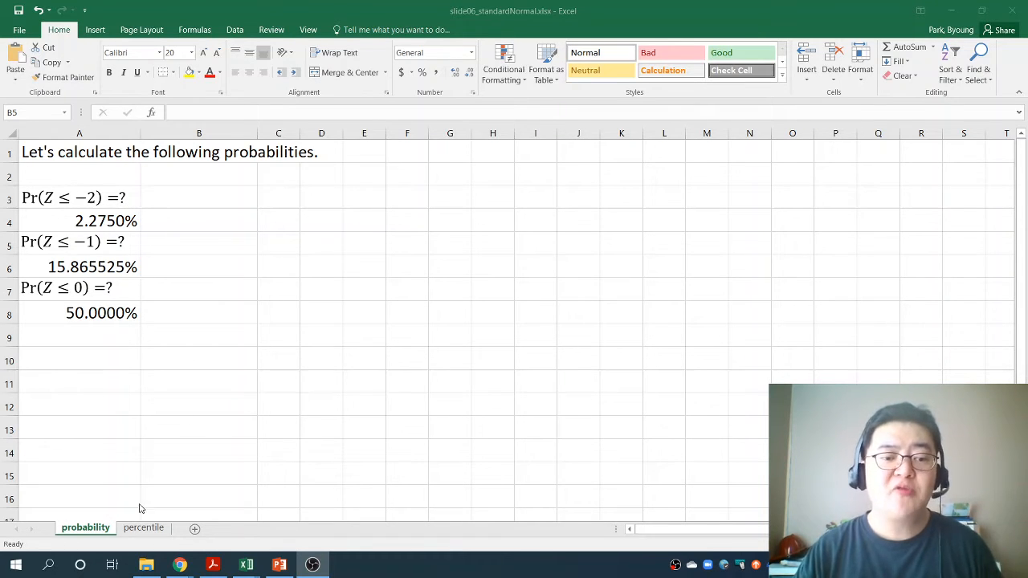
Open the percentile sheet and auto-fit the width of column A to its contents.
left_click(142, 529)
left_click(143, 529)
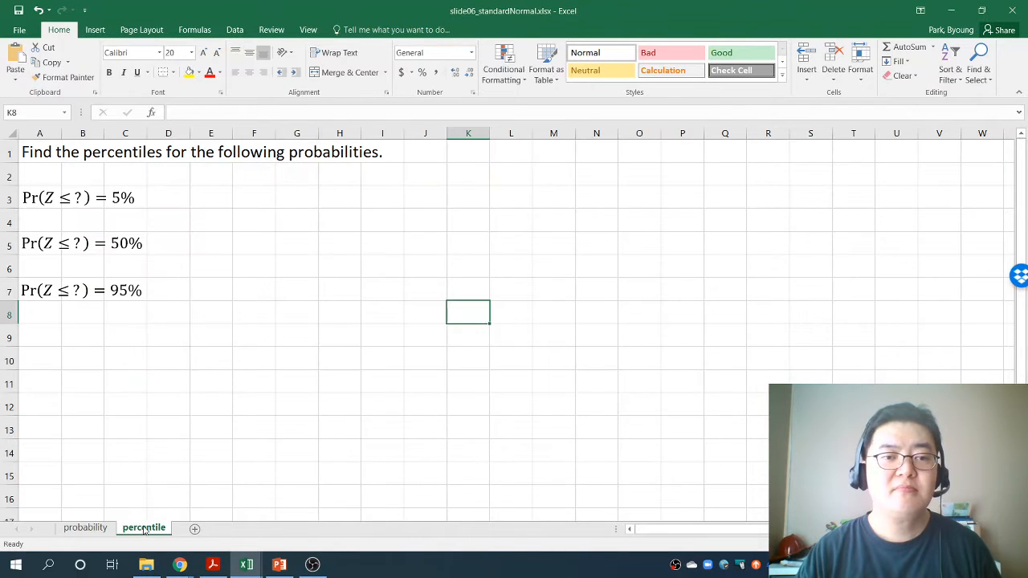
double_click(61, 133)
Search the function list for "normal" and insert NORM.S.INV into cell A4 with a probability of 0.05.
left_click(314, 228)
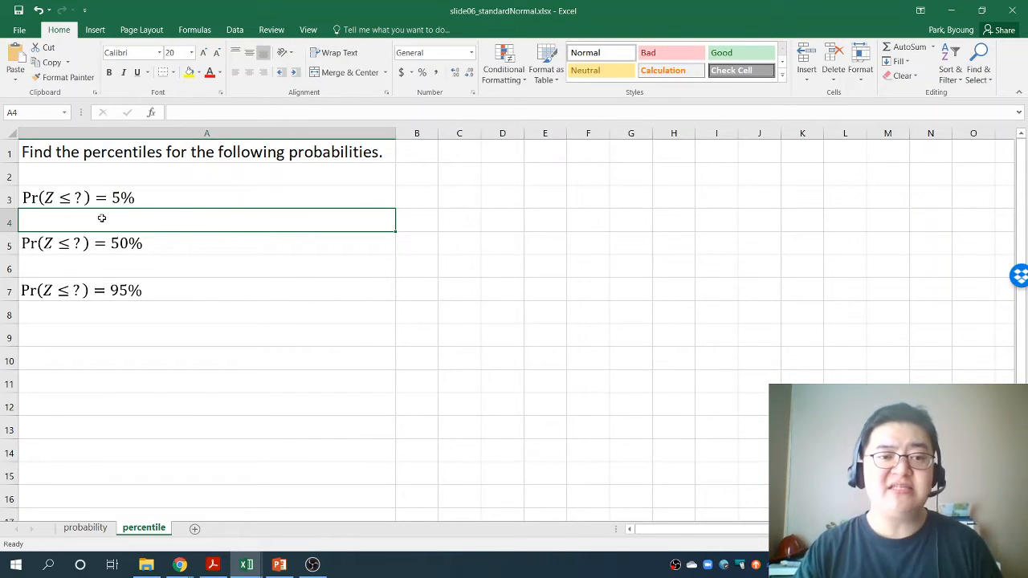
left_click(190, 32)
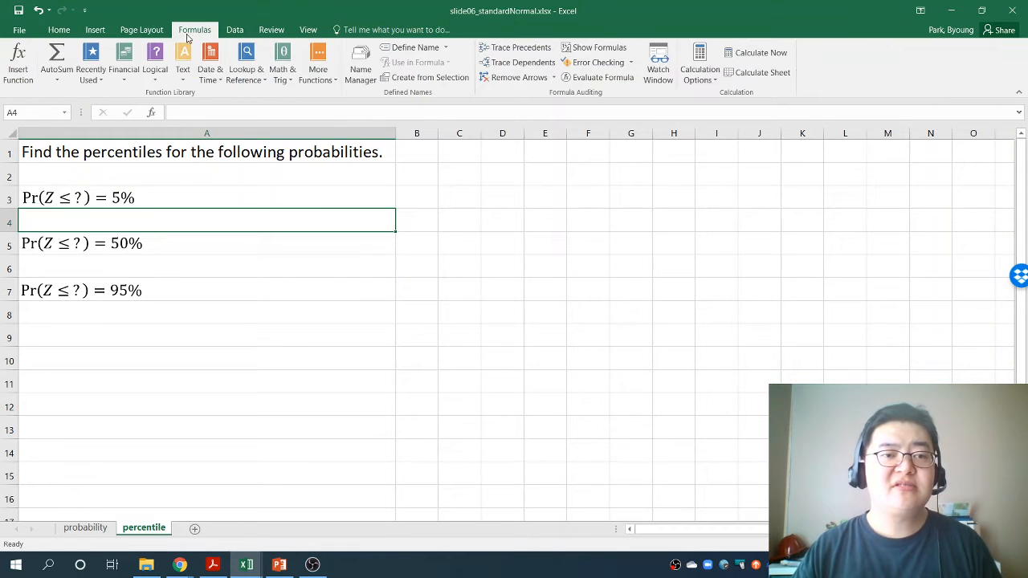
left_click(18, 72)
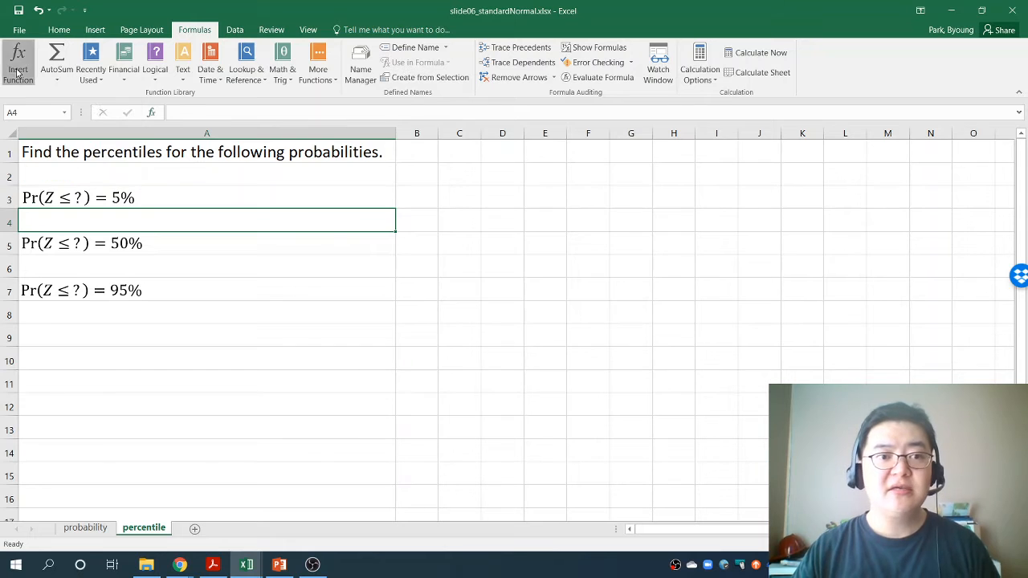
type("normal")
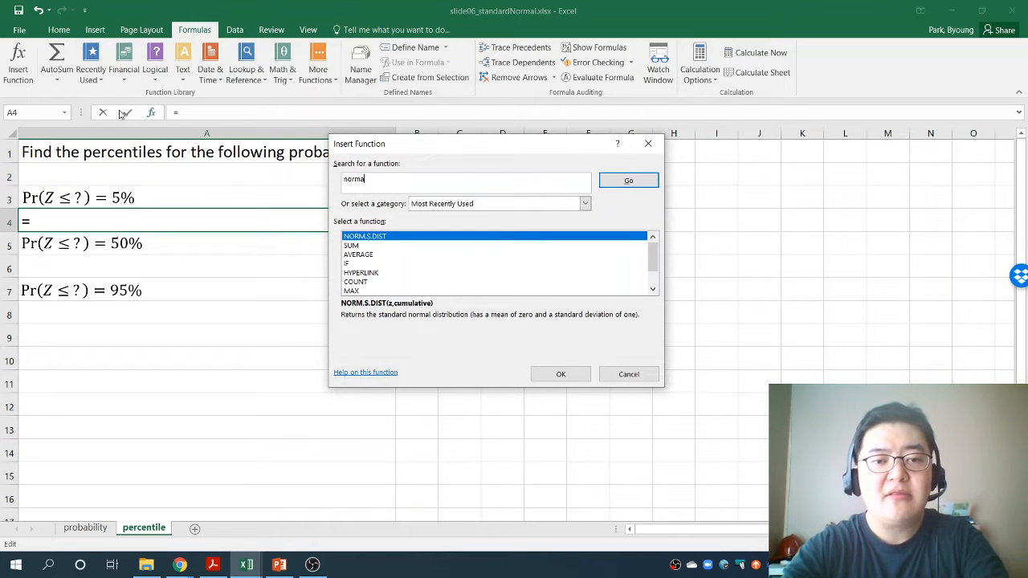
key("Return")
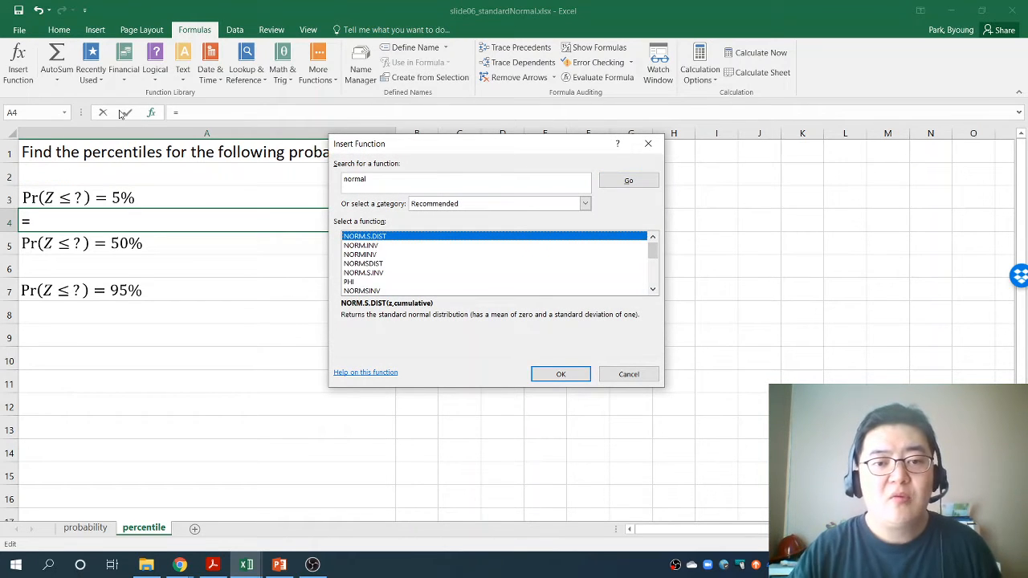
left_click(384, 274)
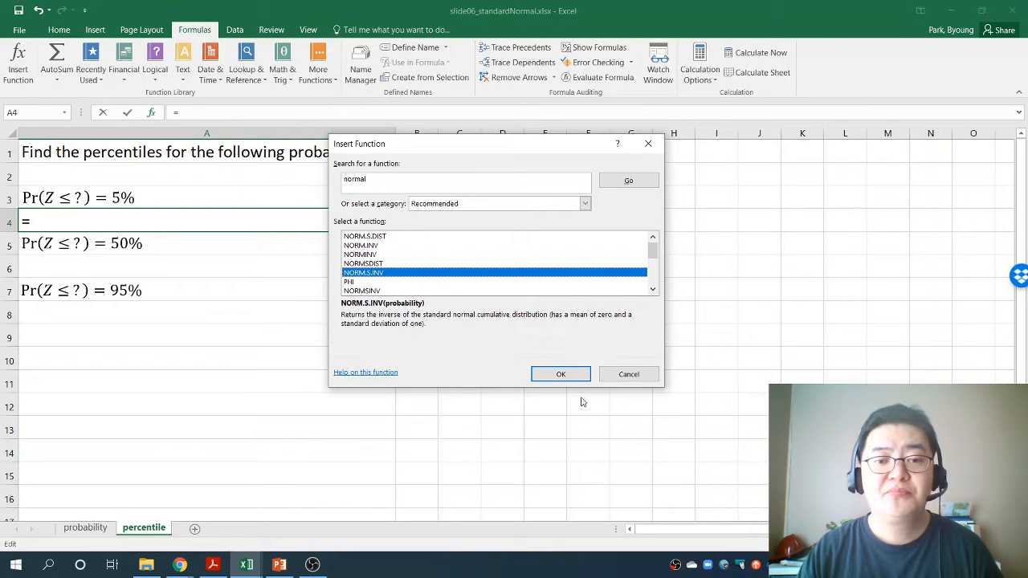
left_click(559, 373)
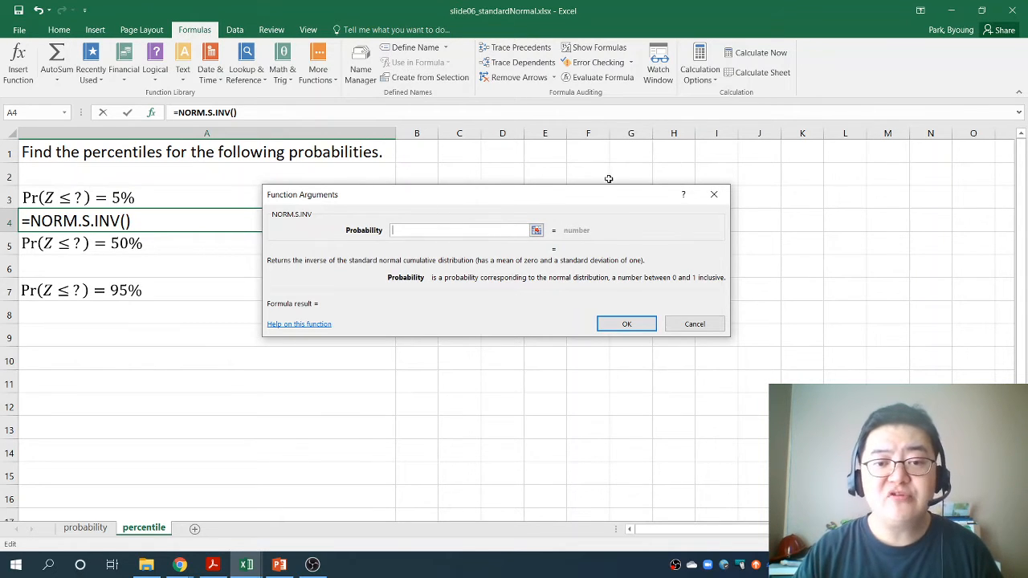
type("0")
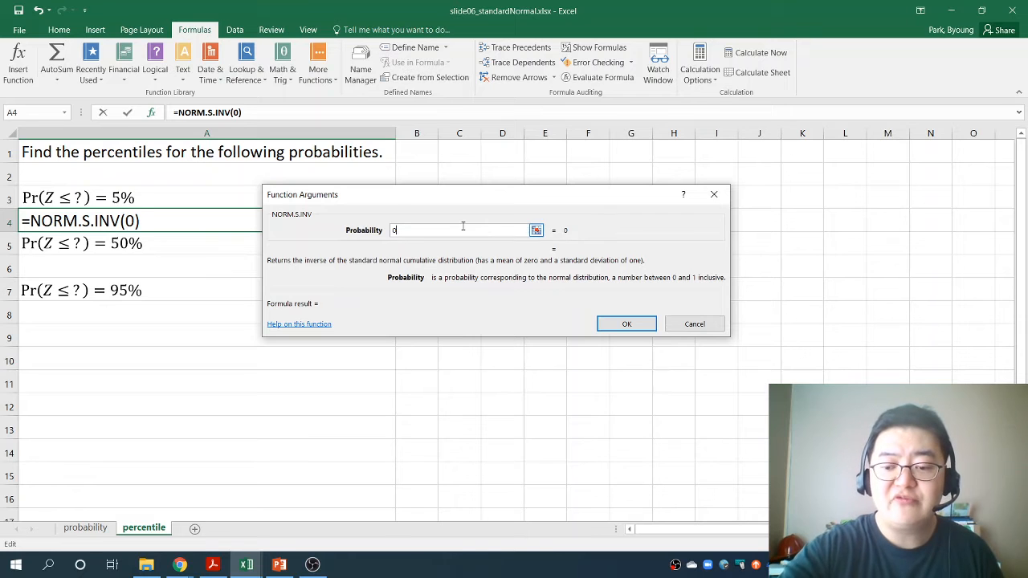
type(".05")
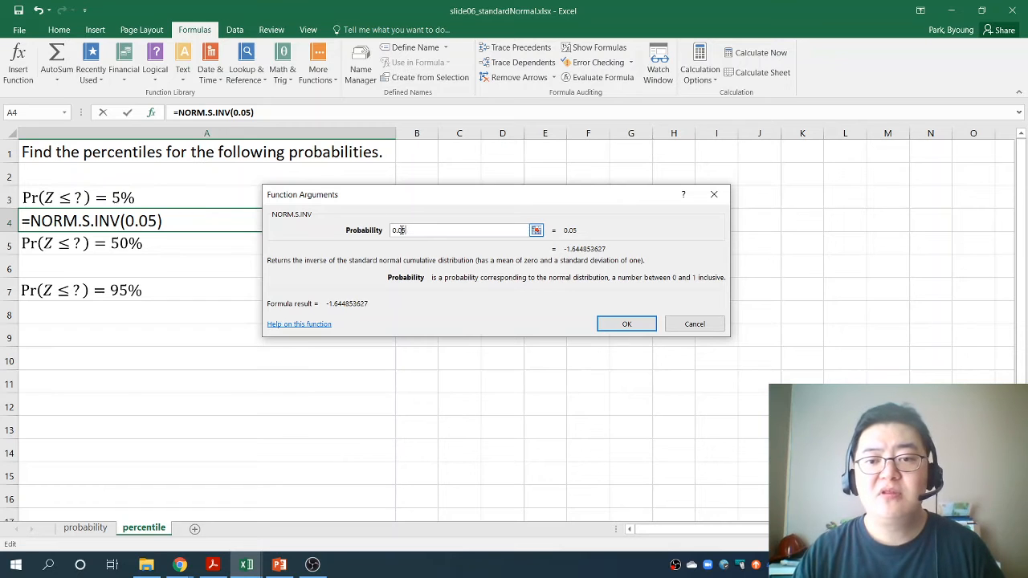
left_click(613, 324)
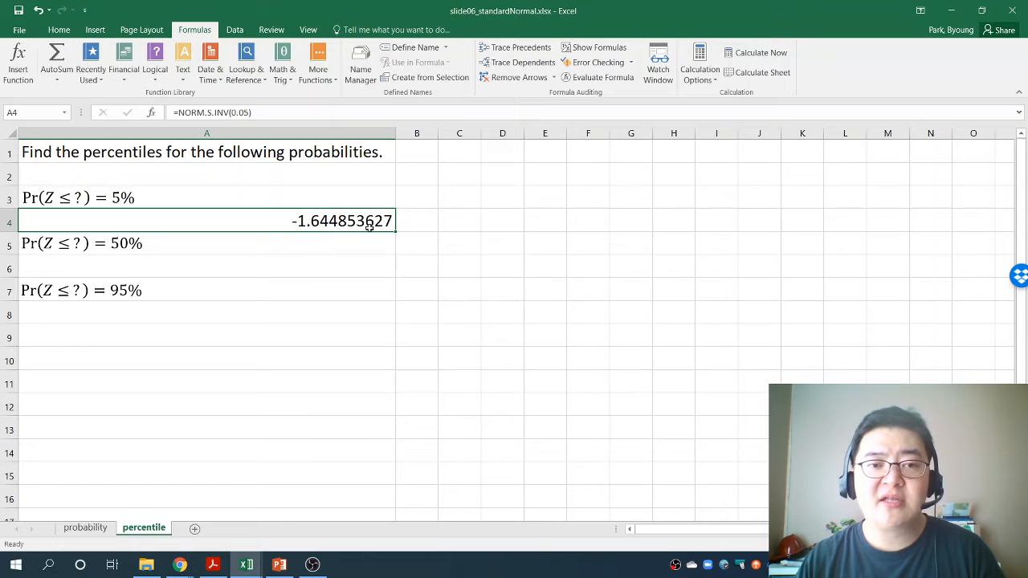
Reduce the 5% percentile in cell A4 to two decimal places.
left_click(60, 31)
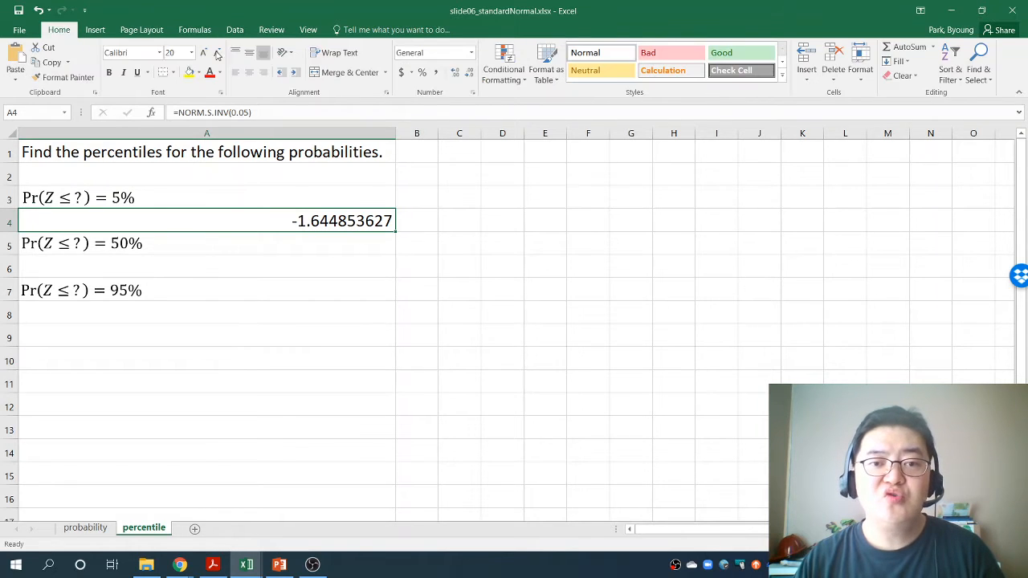
left_click(469, 73)
left_click(470, 73)
left_click(470, 73)
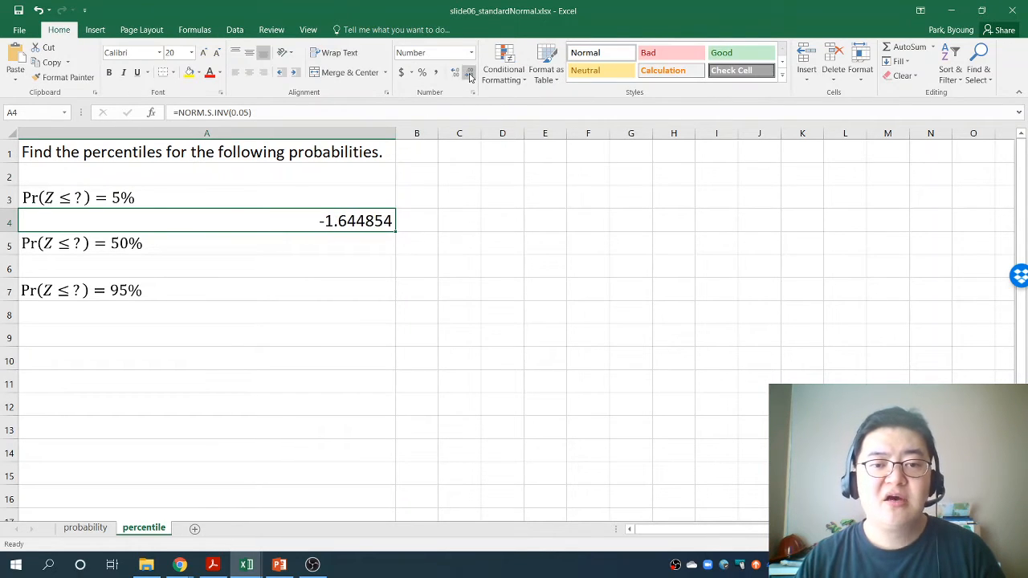
left_click(470, 73)
left_click(470, 73)
left_click(470, 73)
left_click(470, 73)
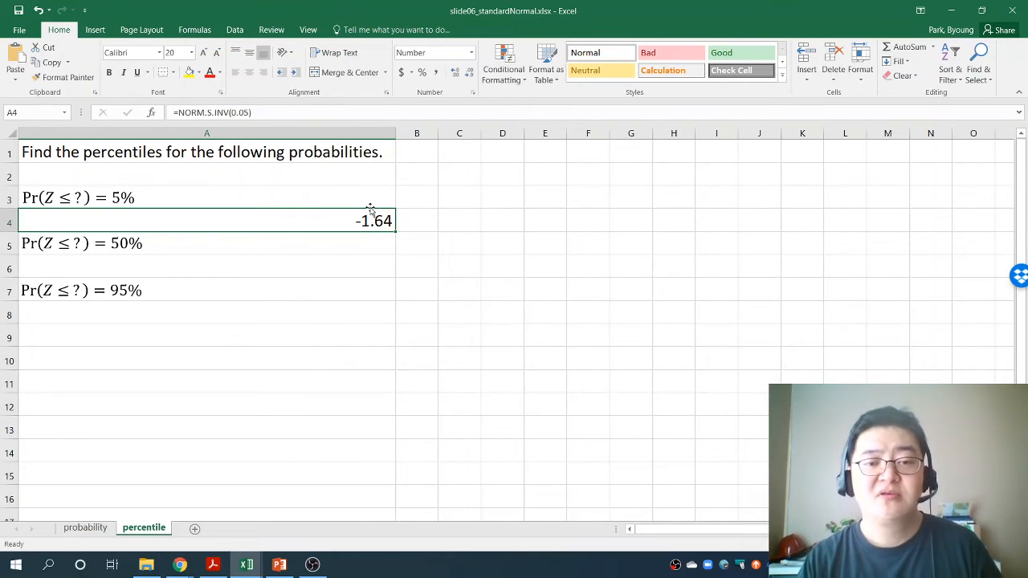
Enter the formula =norm.s.inv(0.5) in cell A6 to find the 50% percentile.
left_click(149, 270)
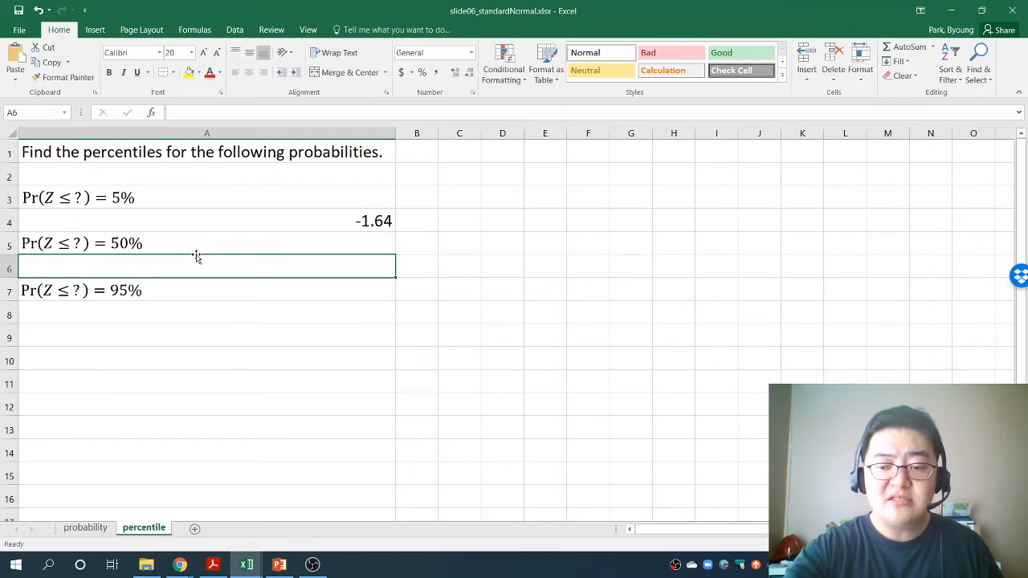
type("=")
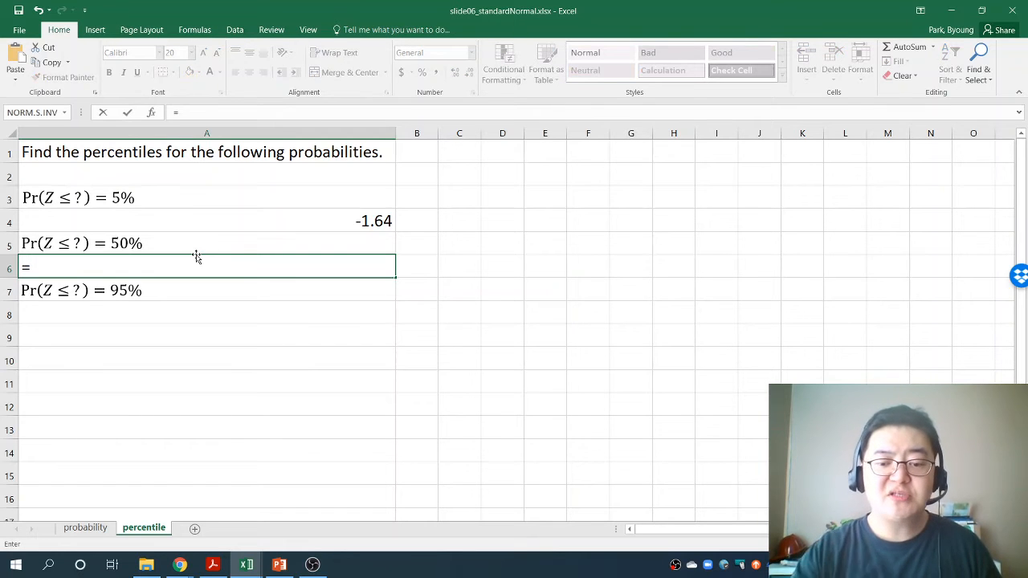
type("no")
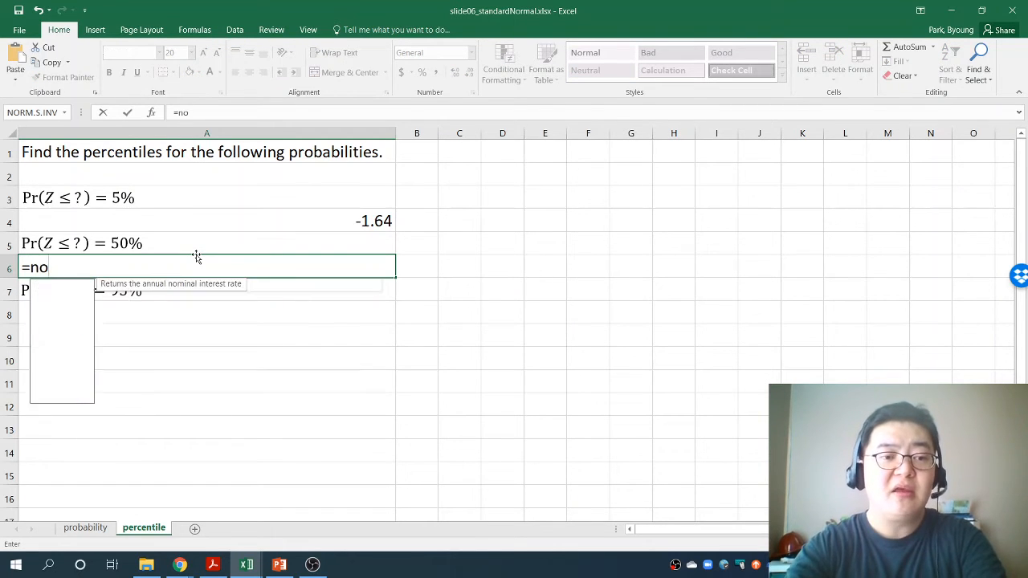
type("rm.s.inv")
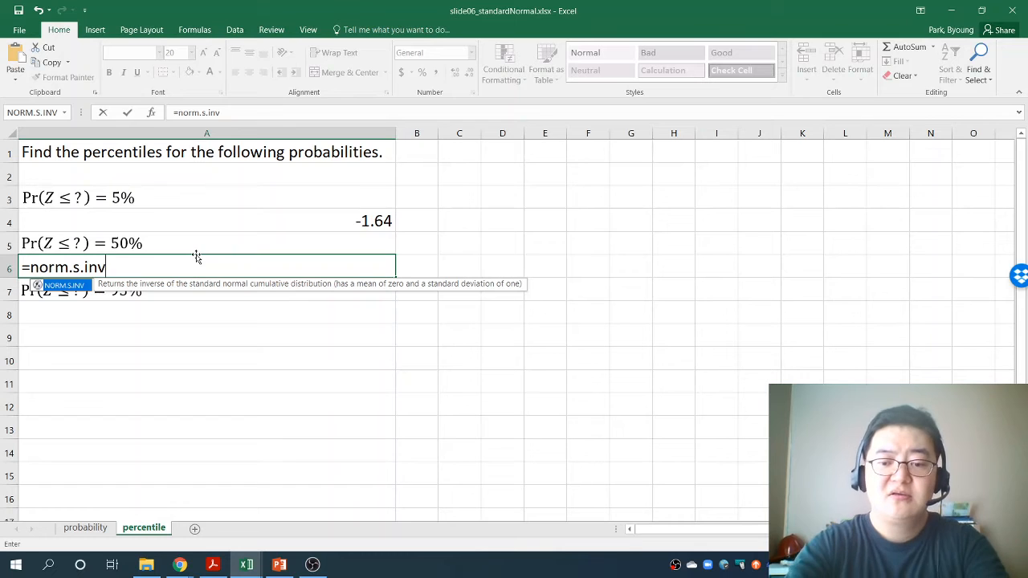
type("(0.5")
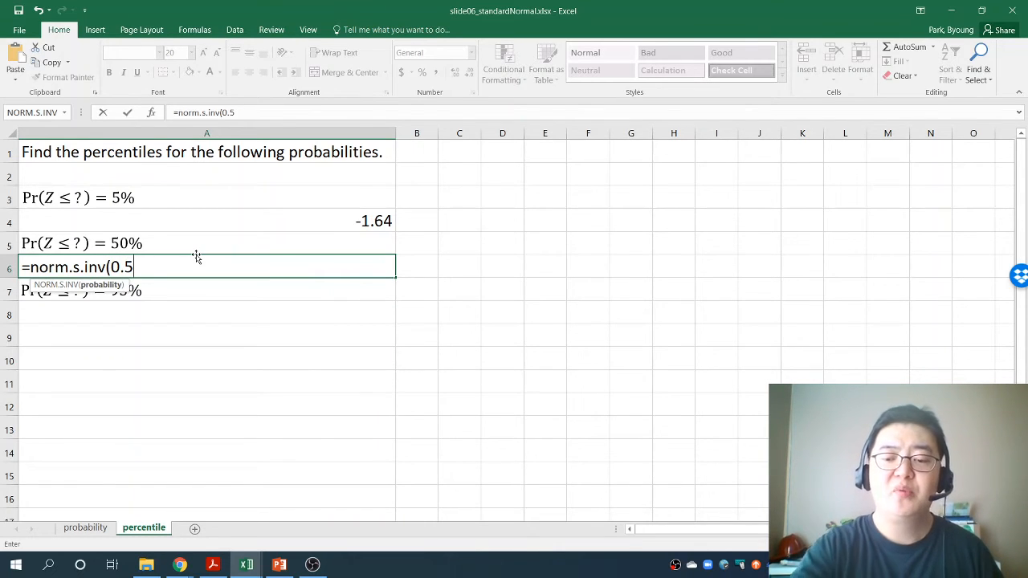
type(")")
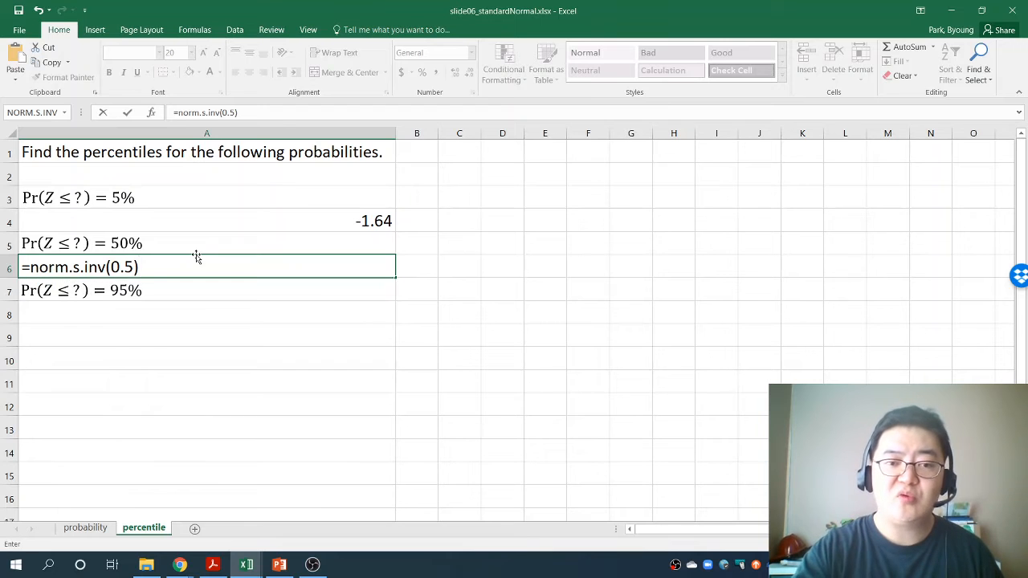
key("Return")
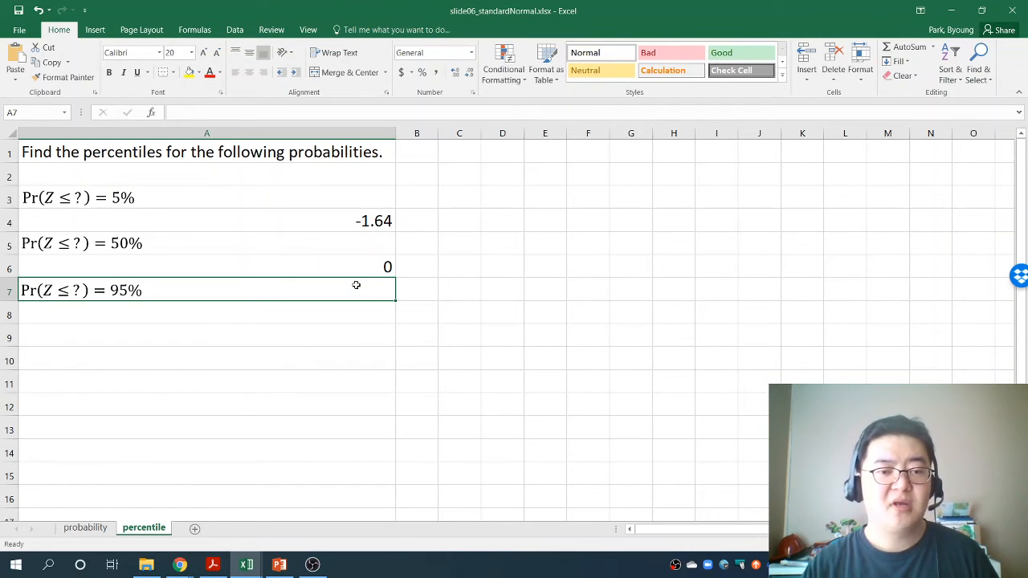
Increase the number format of the 50% percentile in cell A6 to 15 decimal places.
left_click(388, 265)
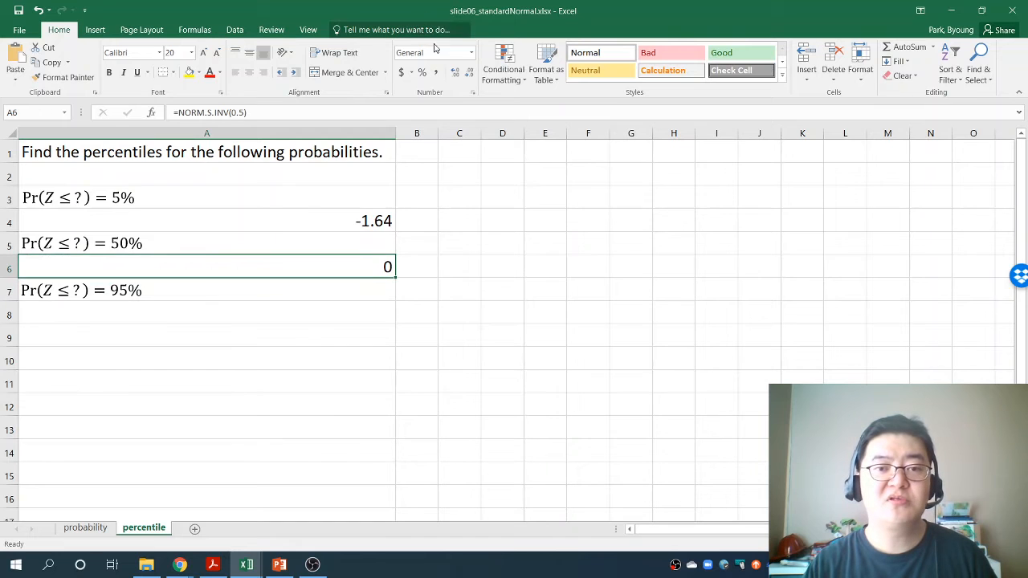
double_click(454, 72)
double_click(454, 73)
triple_click(455, 73)
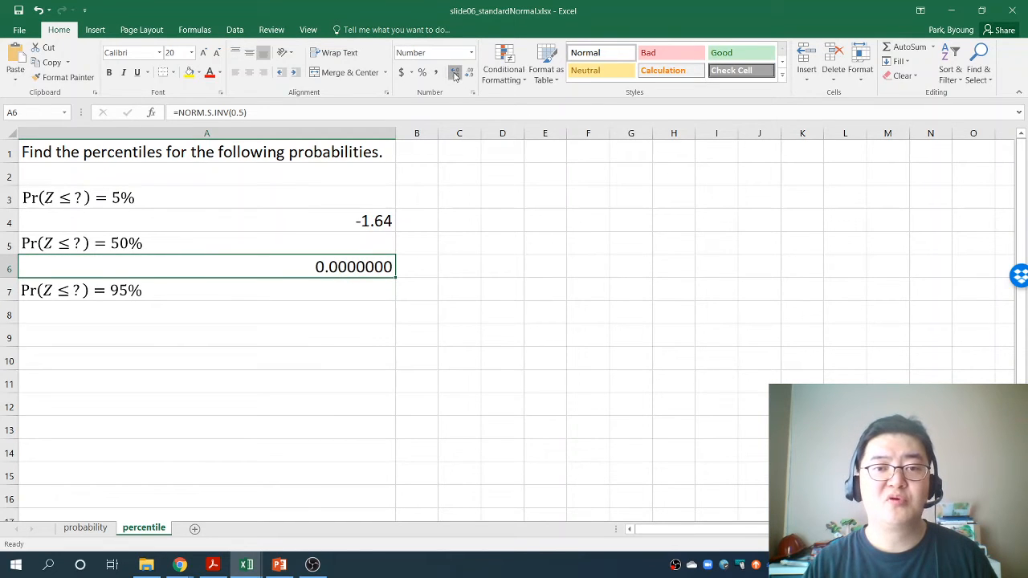
triple_click(455, 72)
triple_click(454, 72)
double_click(454, 72)
Enter the formula =norm.s.inv(0.95) in cell A8 to find the 95% percentile.
left_click(261, 321)
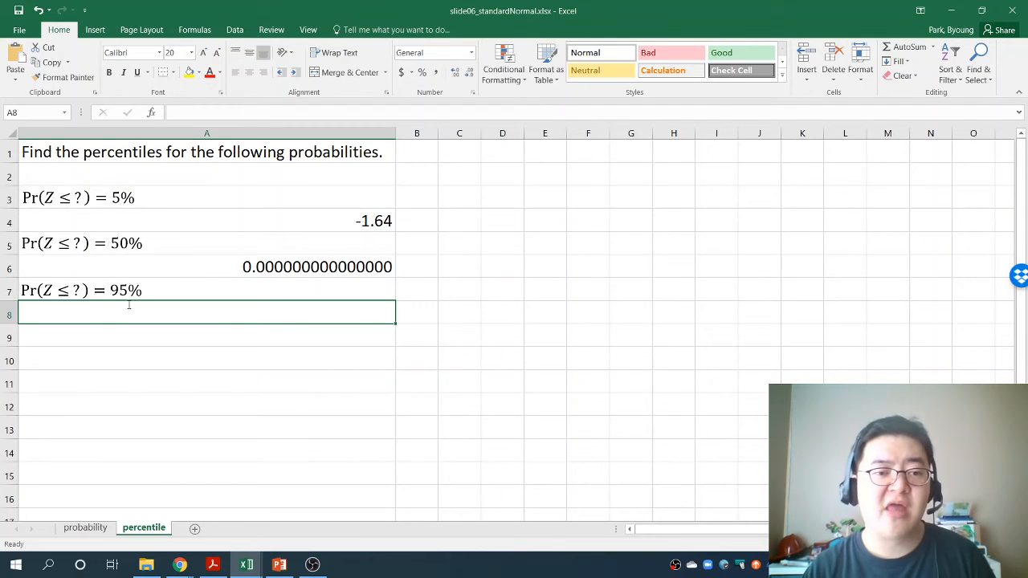
type("=")
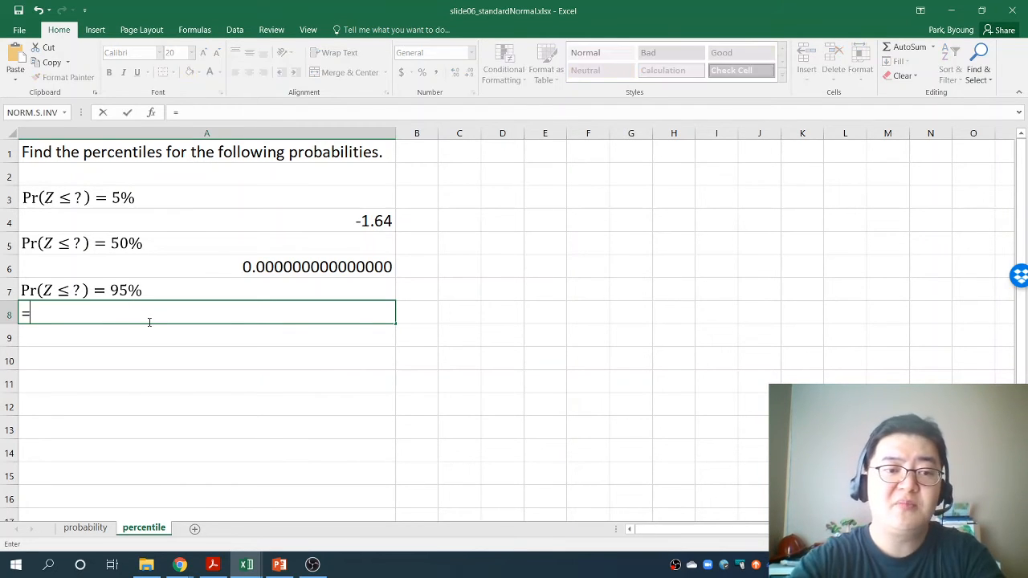
type("norm.s.in")
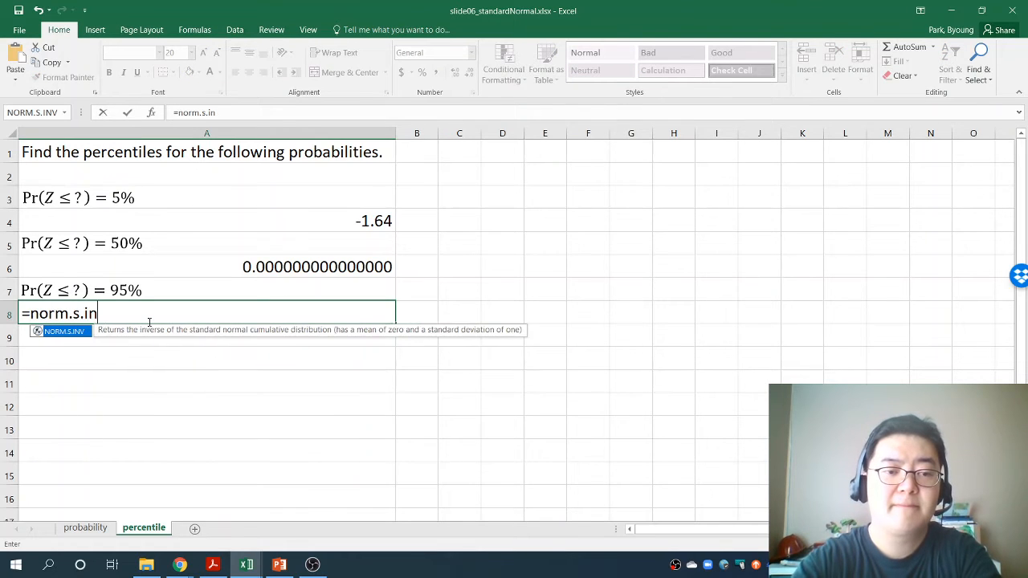
type("v(0.")
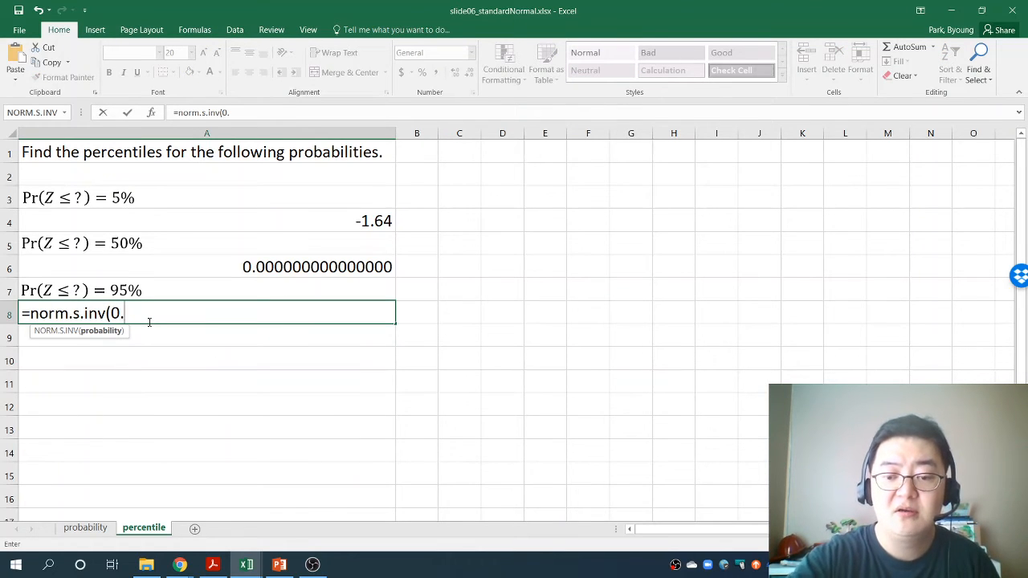
type("95)")
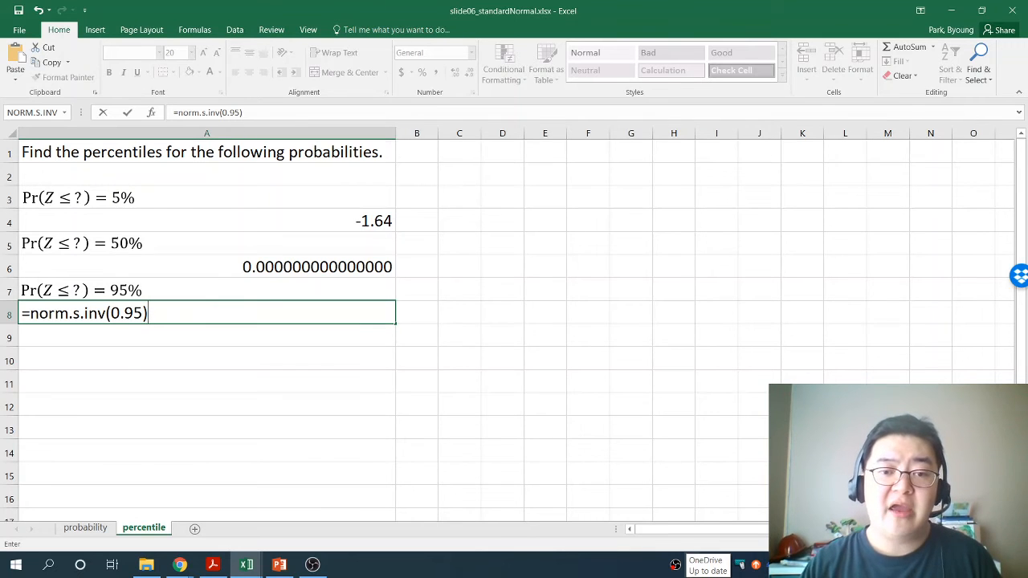
key("Return")
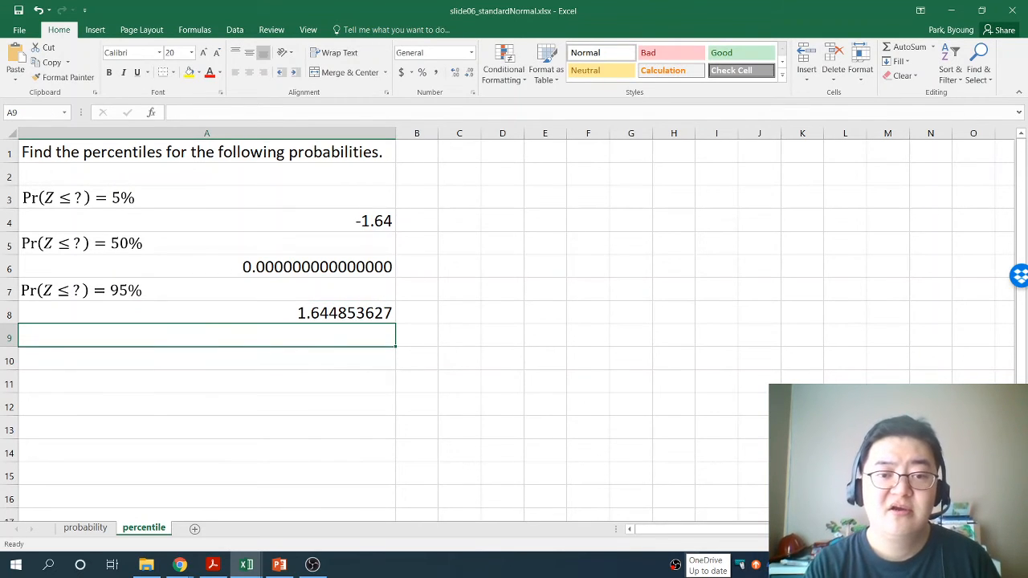
Set the 5% percentile in cell A4 to nine decimal places, matching the precision shown in A8.
left_click(317, 309)
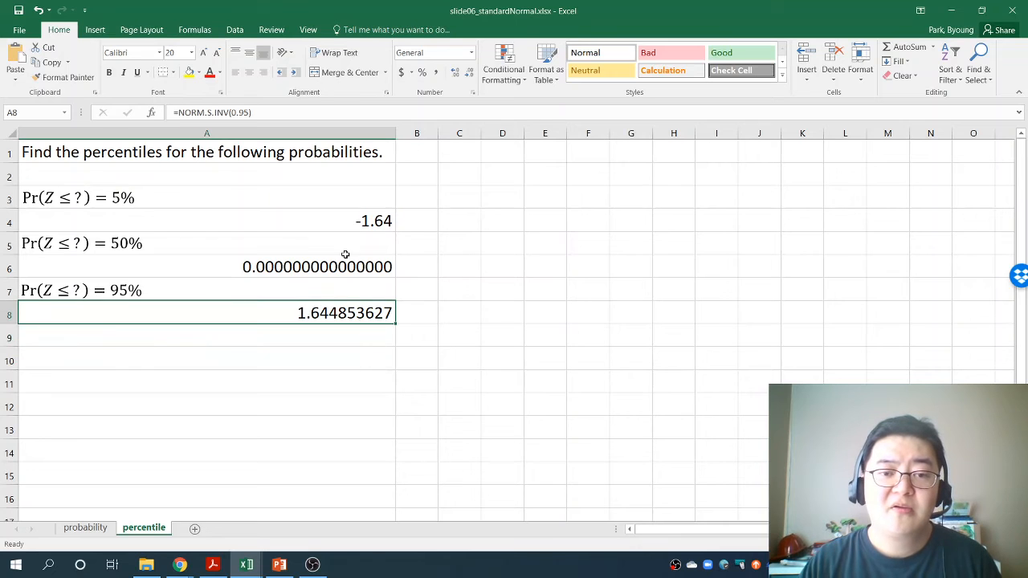
left_click(382, 213)
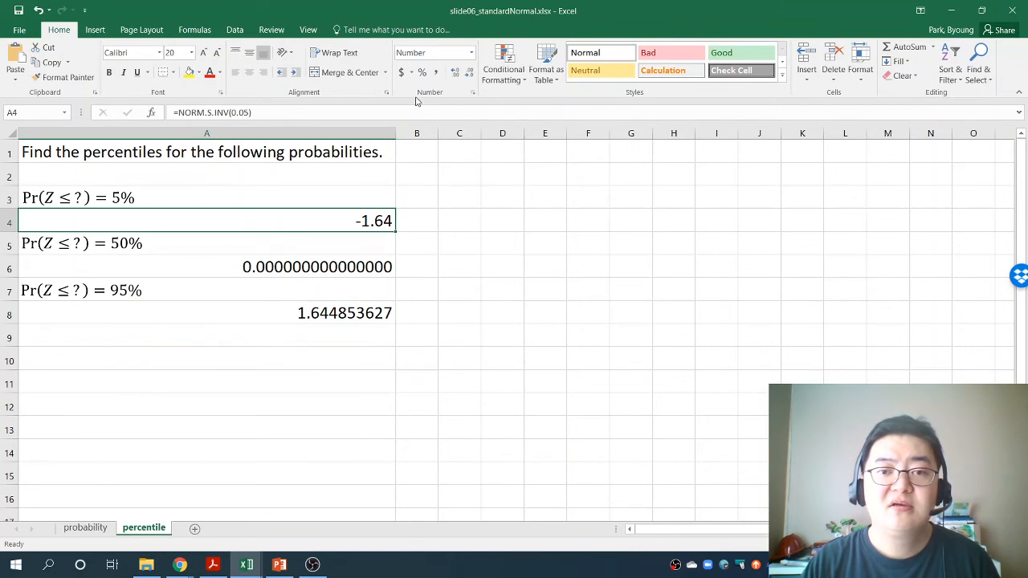
left_click(455, 74)
left_click(456, 73)
left_click(456, 74)
left_click(455, 73)
left_click(456, 74)
left_click(456, 74)
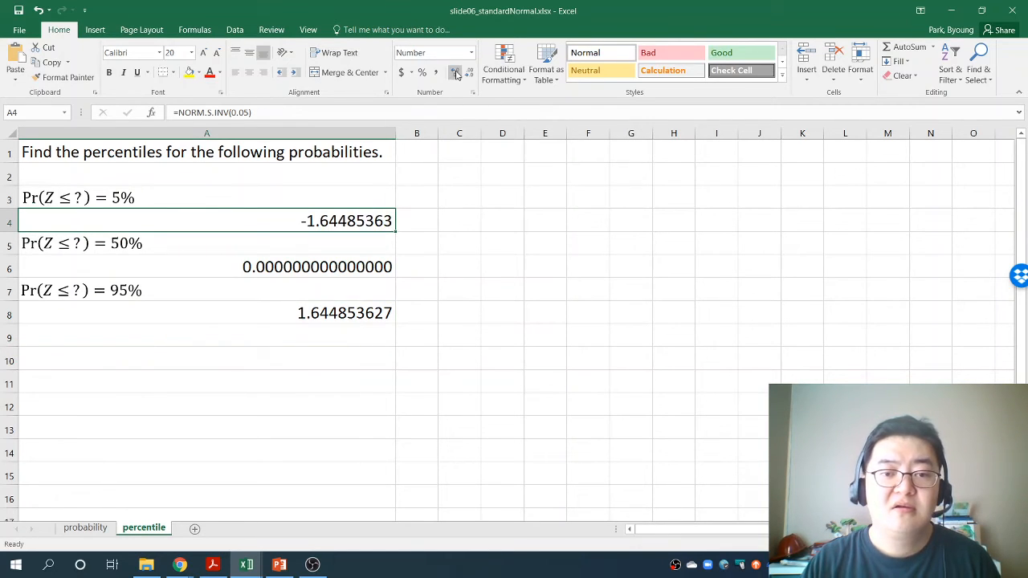
left_click(455, 74)
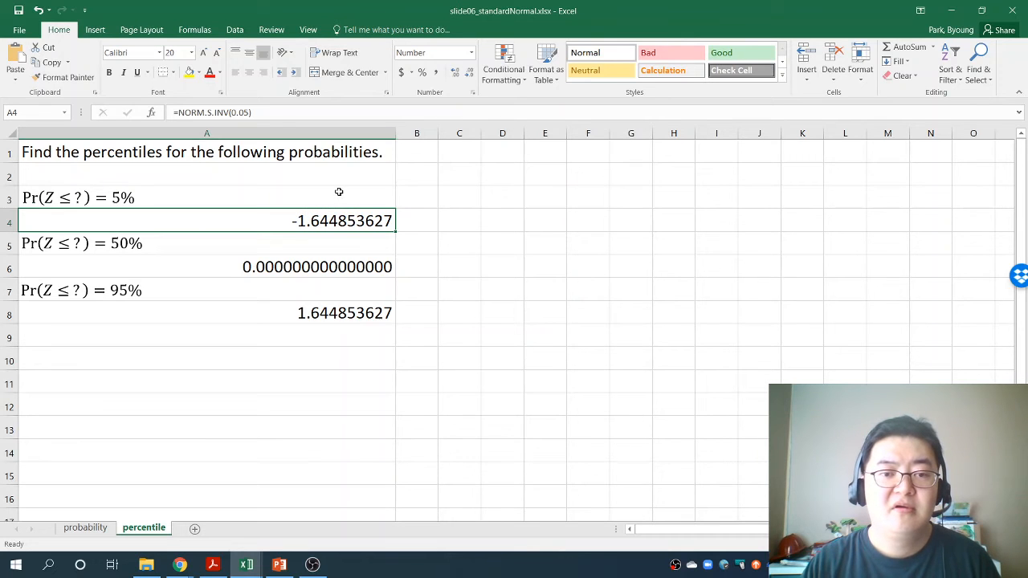
Compare the magnitude and sign of the 5% percentile in A4 with the 95% percentile in A8.
left_click(351, 317)
left_click(316, 224)
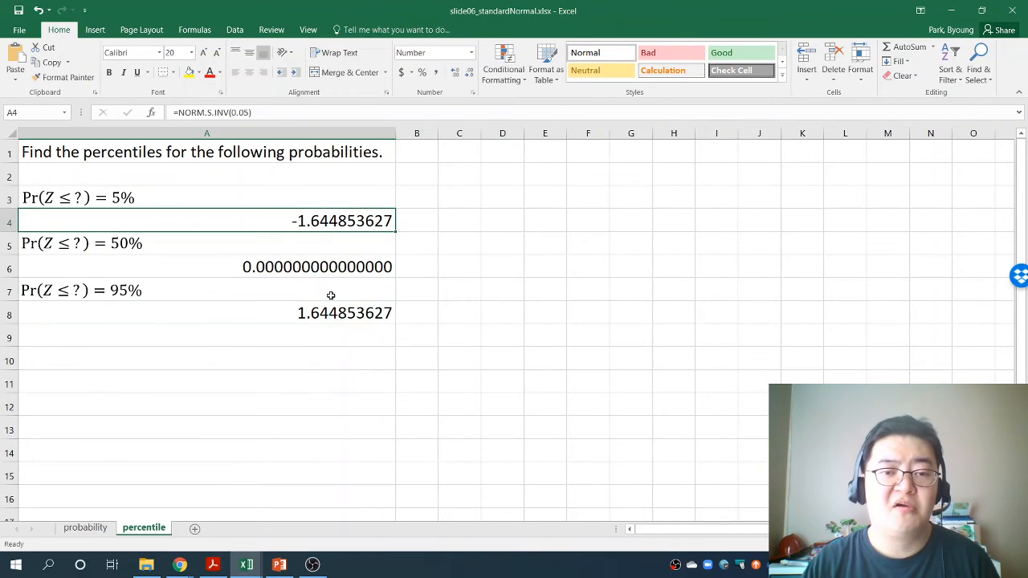
left_click(331, 316)
left_click(339, 222)
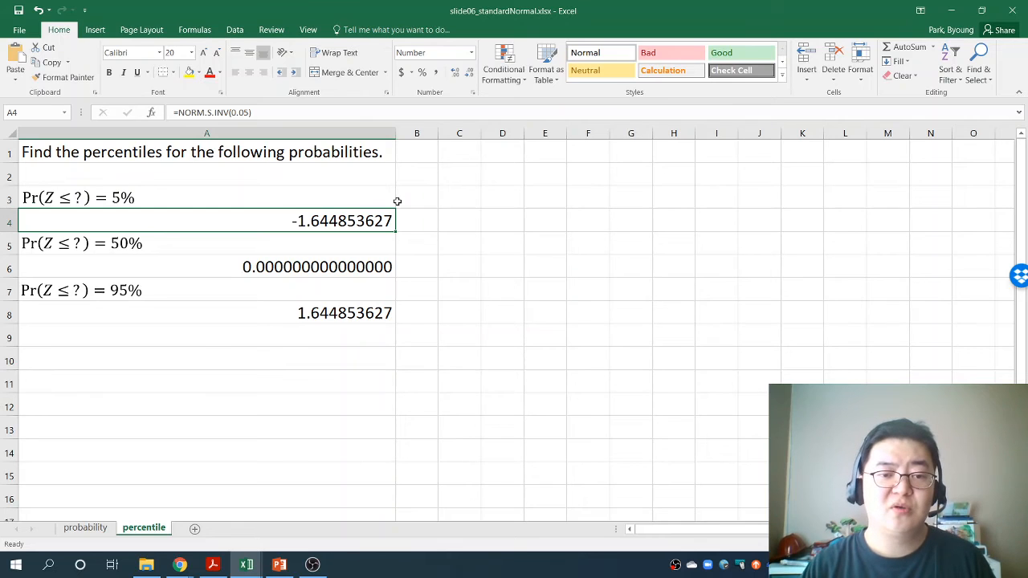
left_click(303, 305)
left_click(316, 222)
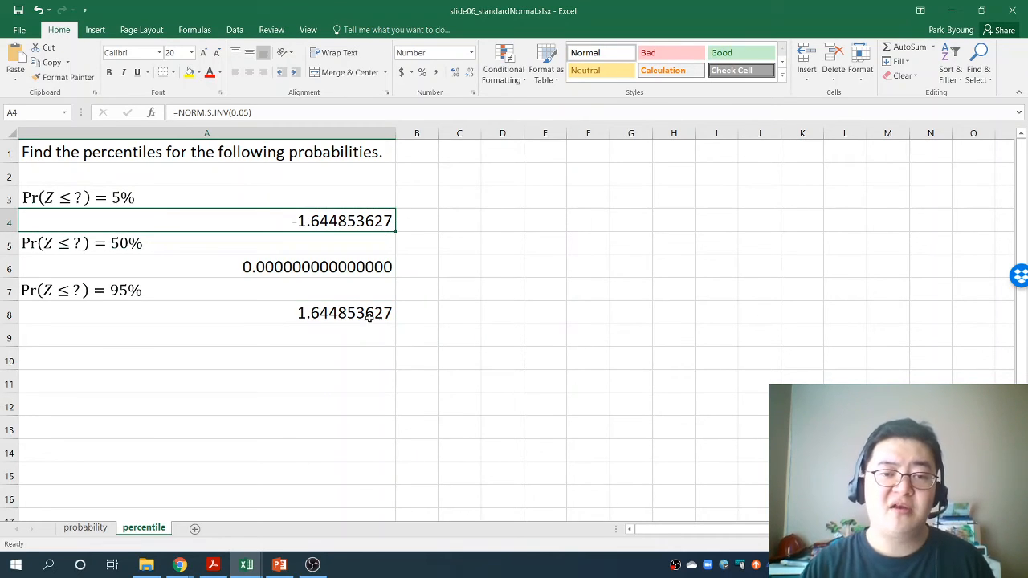
left_click(145, 199)
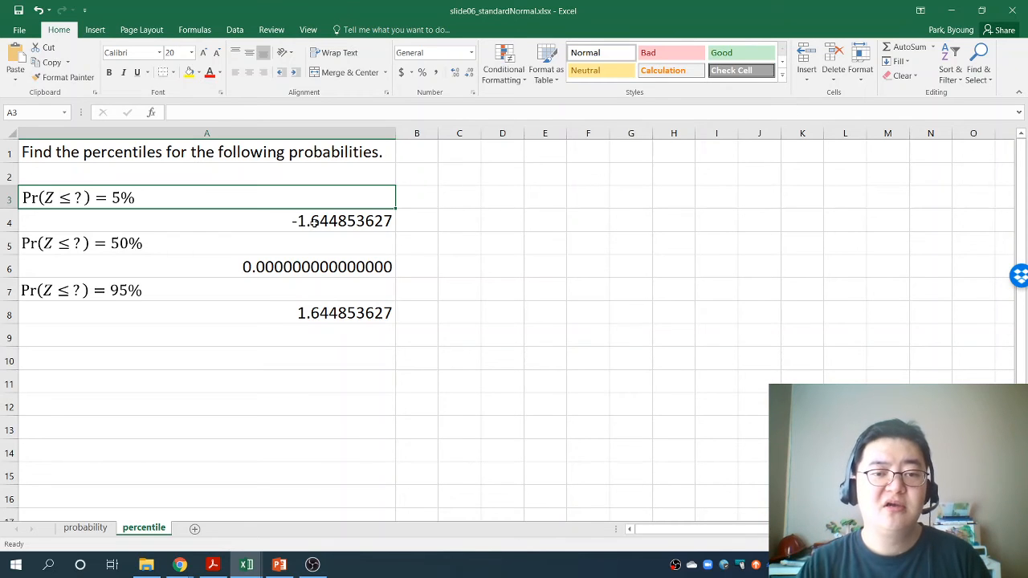
left_click(312, 221)
left_click(318, 316)
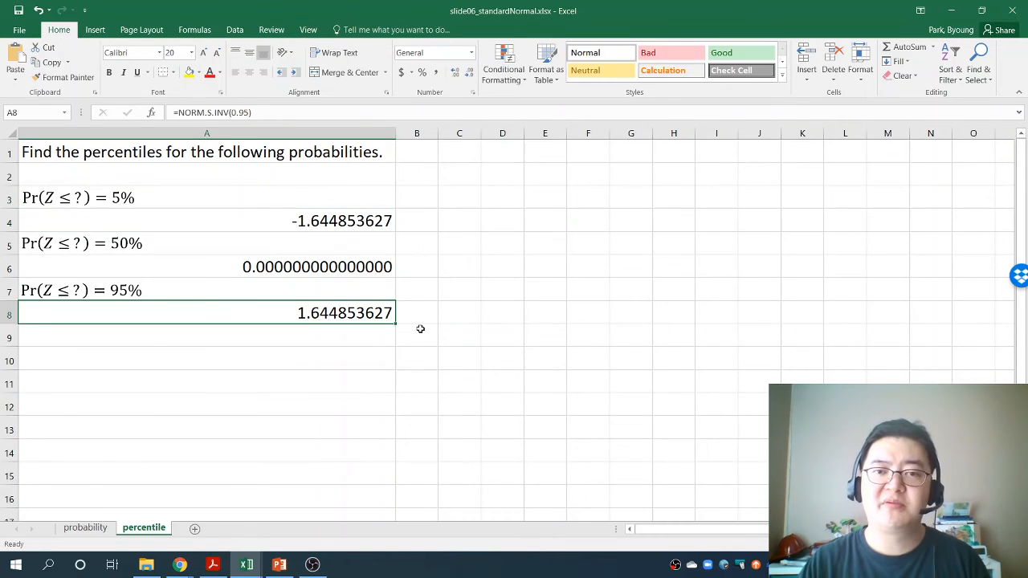